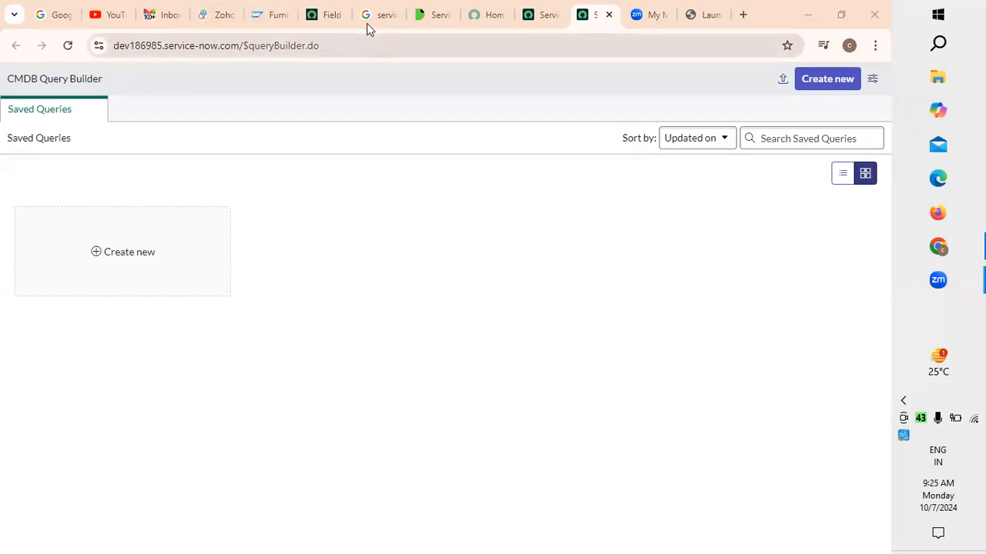
Look through the instance's full module navigator, from the CMDB identification modules down to System Applications
left_click(546, 21)
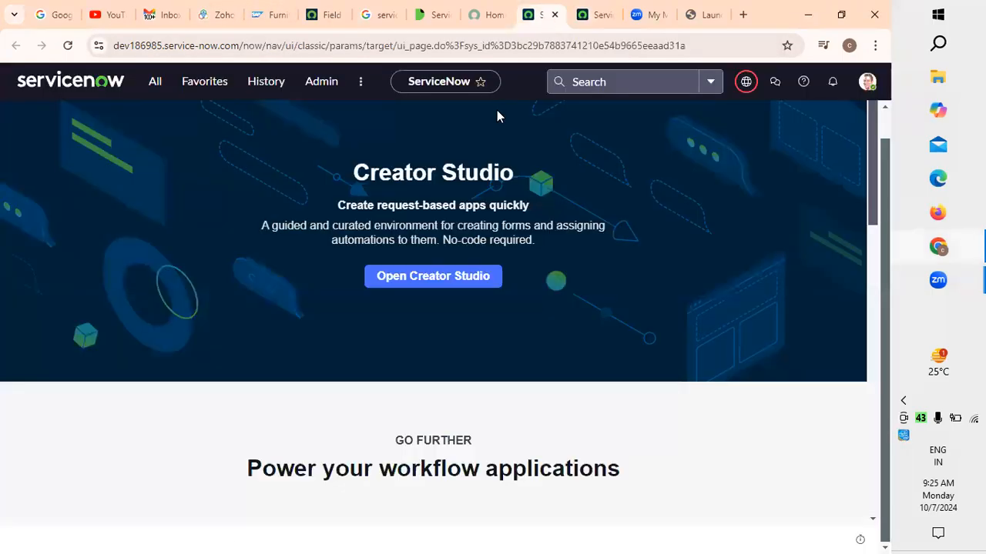
left_click(154, 81)
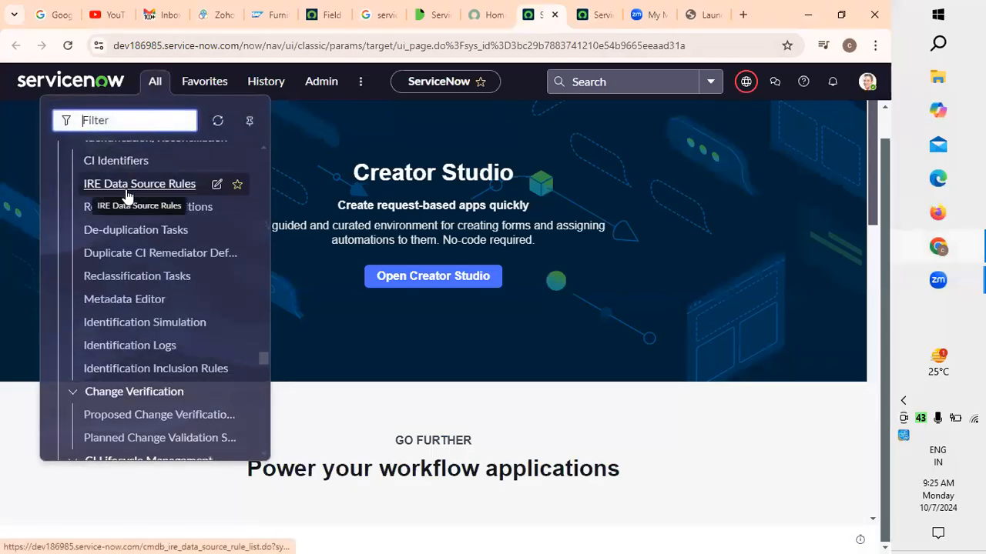
left_click(598, 15)
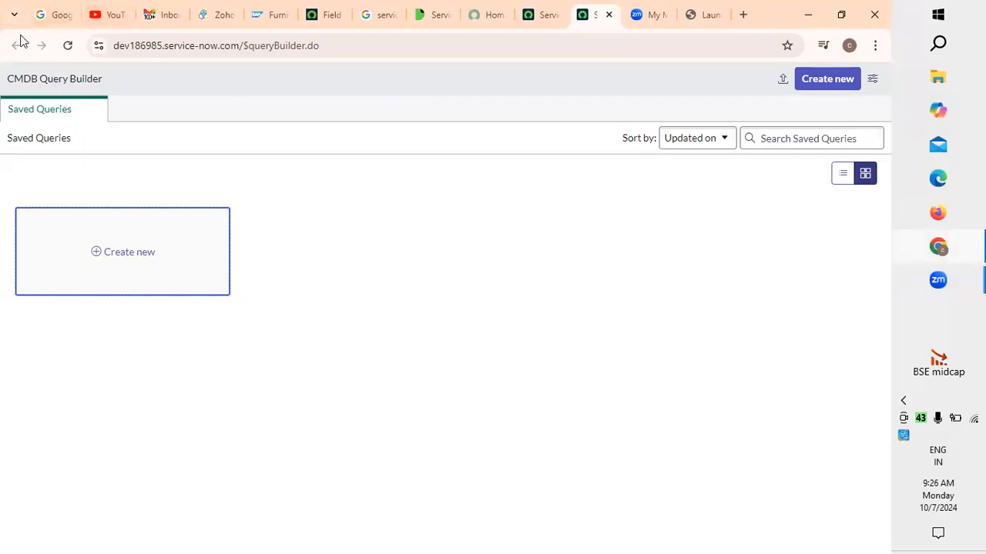
left_click(526, 21)
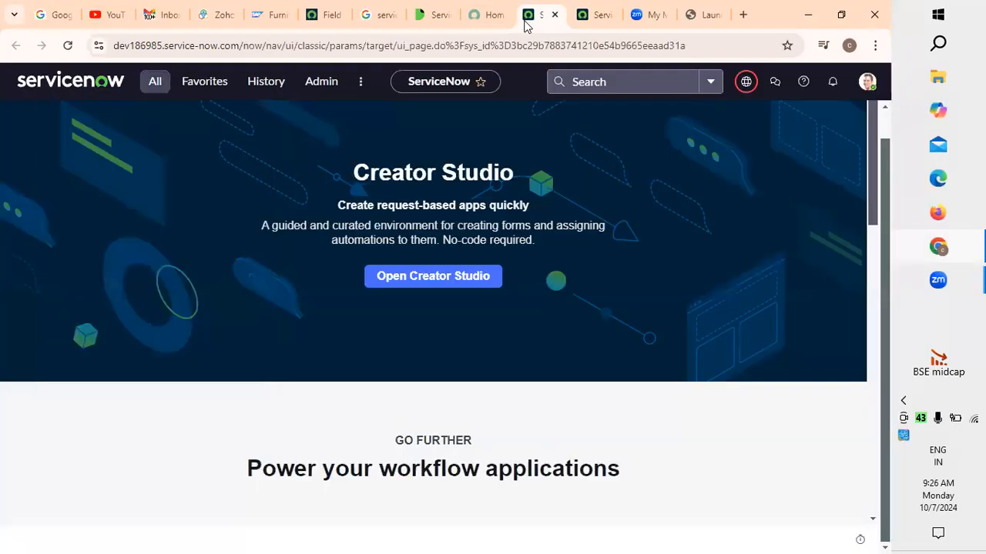
left_click(155, 81)
scroll(153, 279, "down", 5)
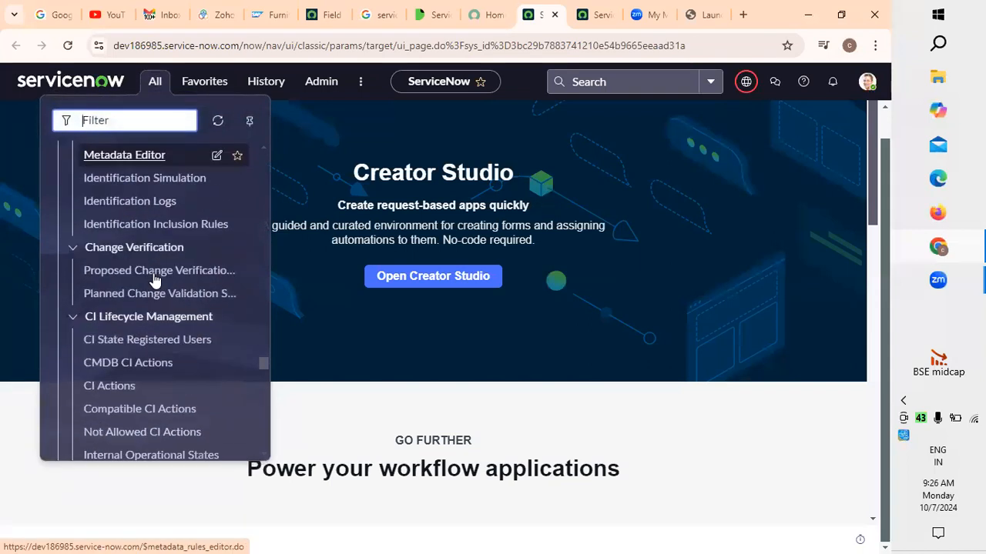
scroll(153, 279, "down", 5)
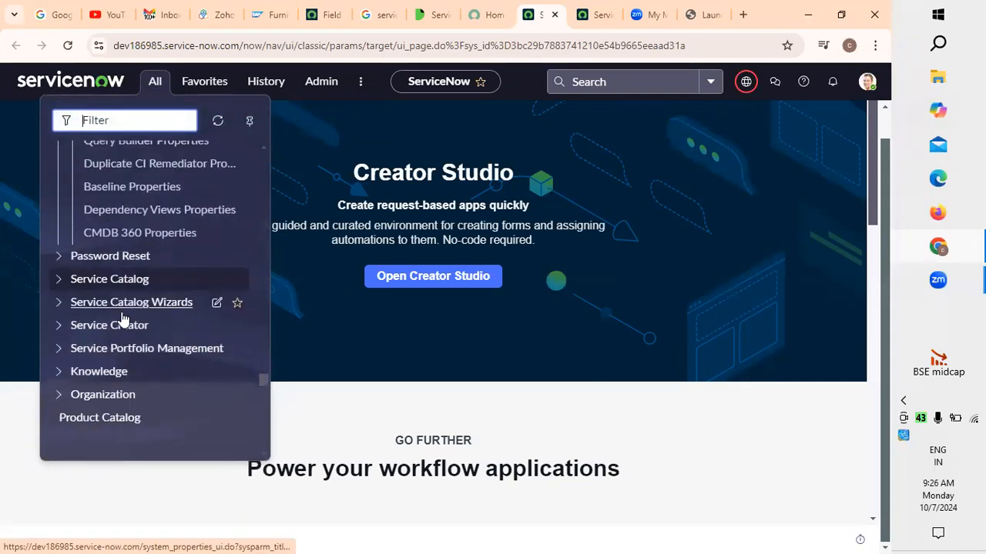
scroll(134, 293, "down", 5)
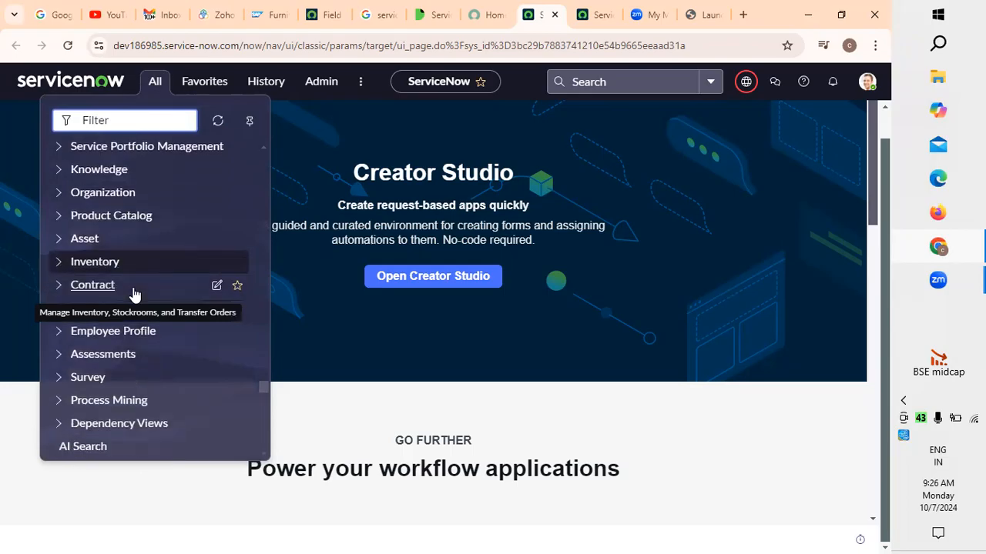
scroll(133, 293, "down", 3)
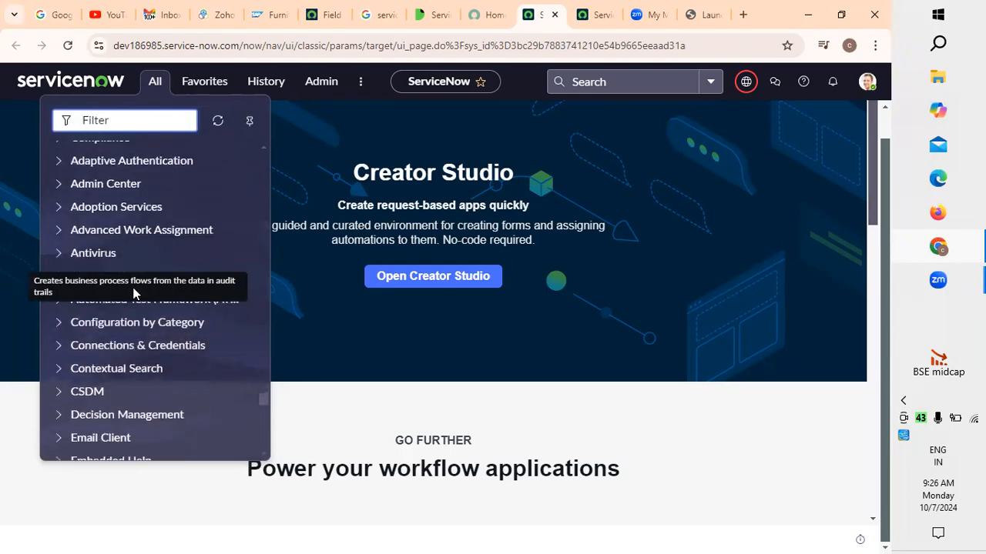
scroll(139, 365, "down", 4)
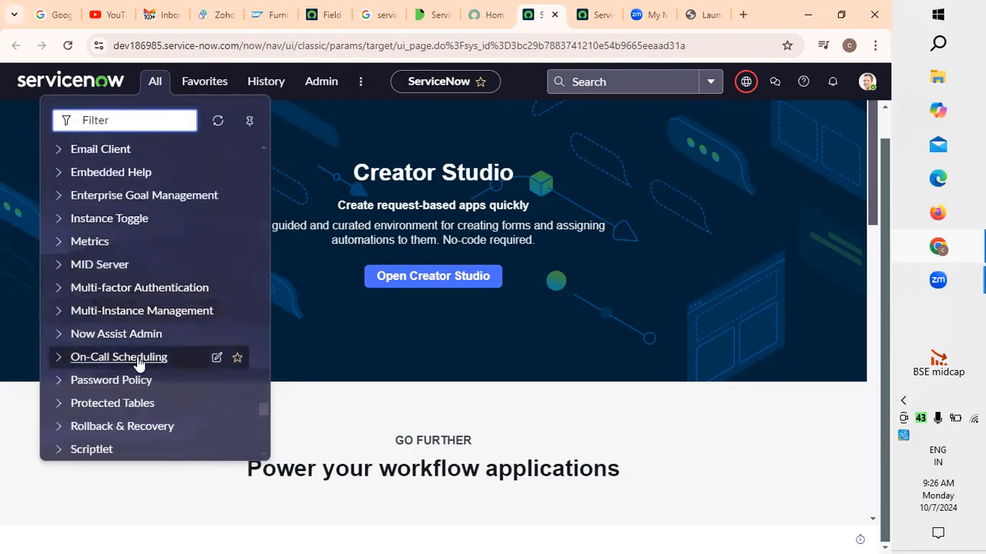
scroll(131, 398, "down", 2)
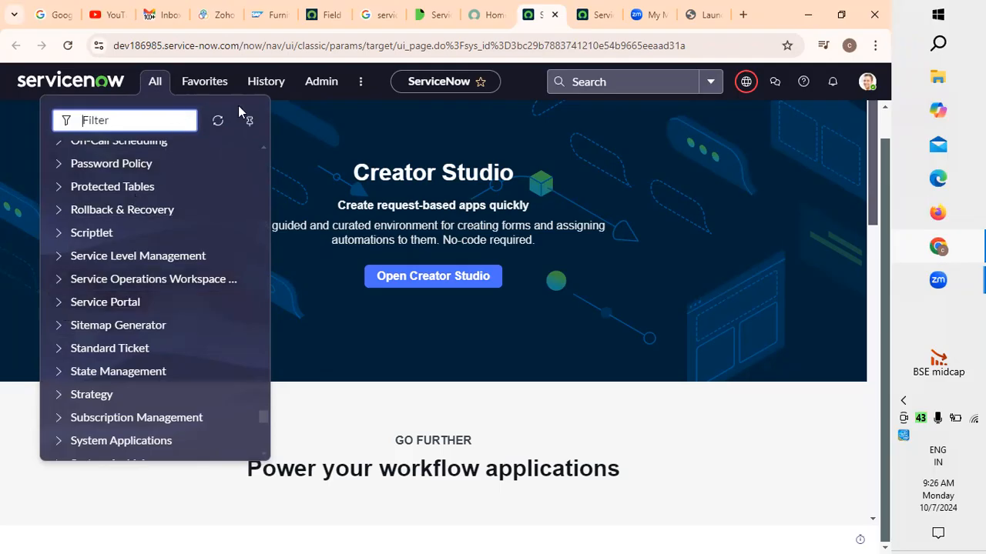
key("ctrl+Tab")
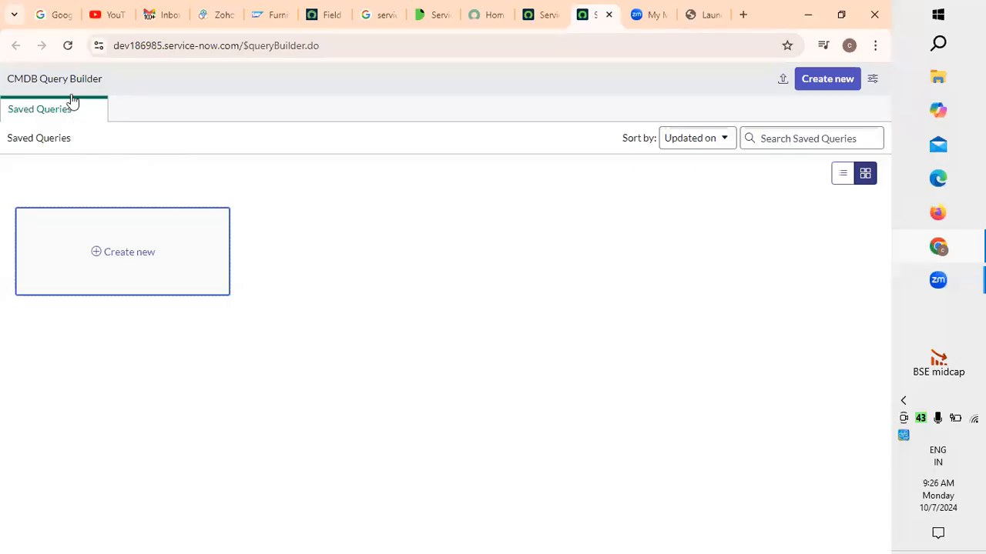
key("ctrl+shift+Tab")
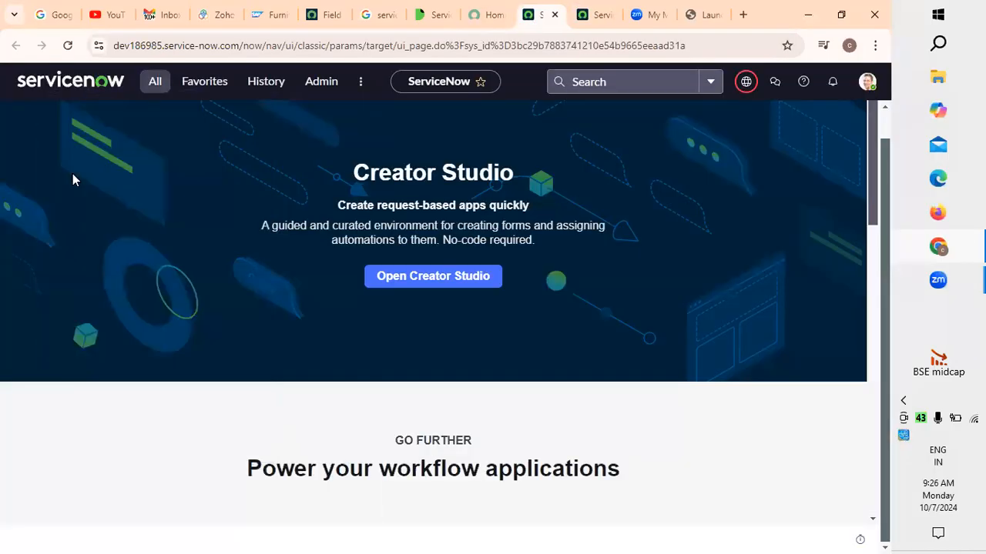
Review the CMDB modules in the navigator, from CMDB Properties back up to the identification and reconciliation entries
left_click(155, 83)
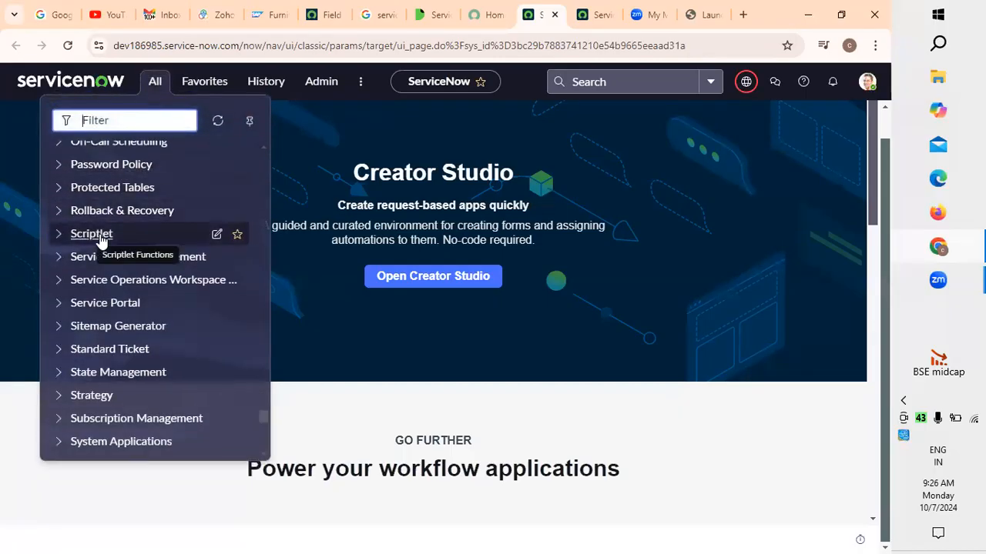
scroll(98, 239, "up", 3)
scroll(100, 241, "up", 10)
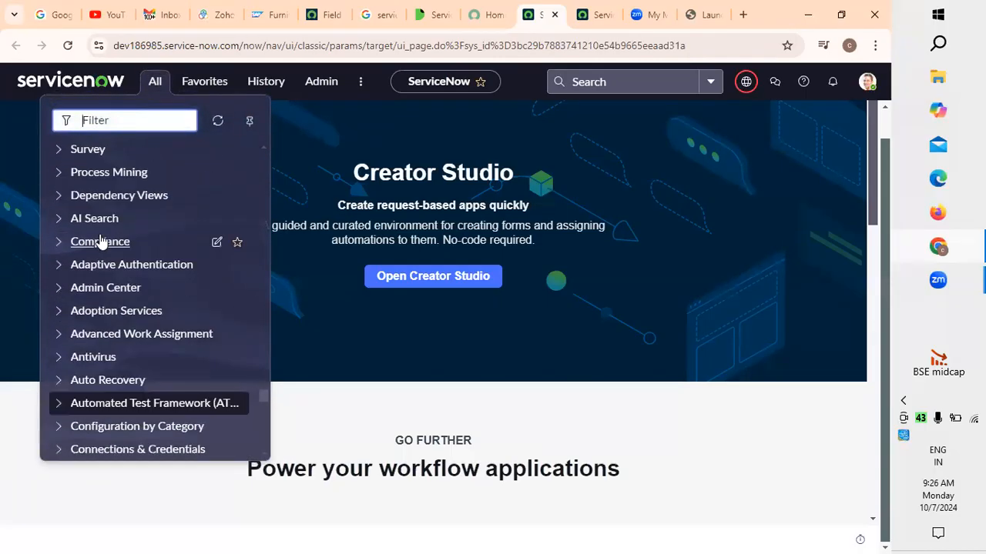
scroll(100, 241, "up", 4)
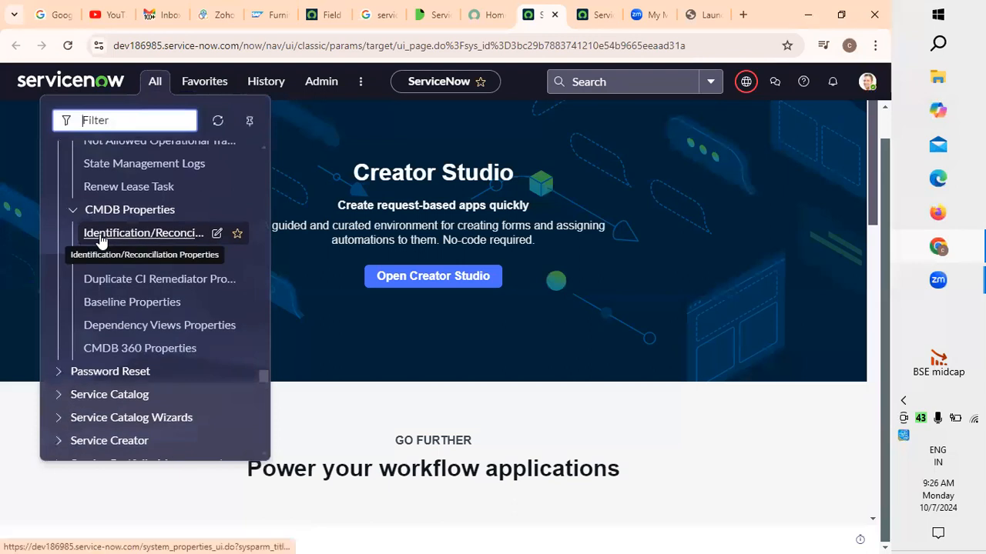
scroll(154, 254, "up", 4)
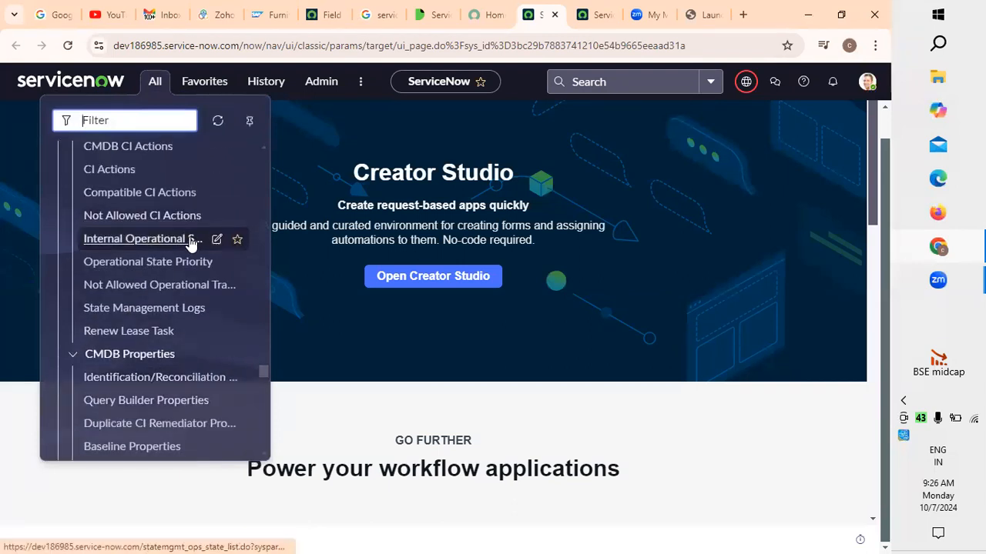
scroll(187, 244, "up", 1)
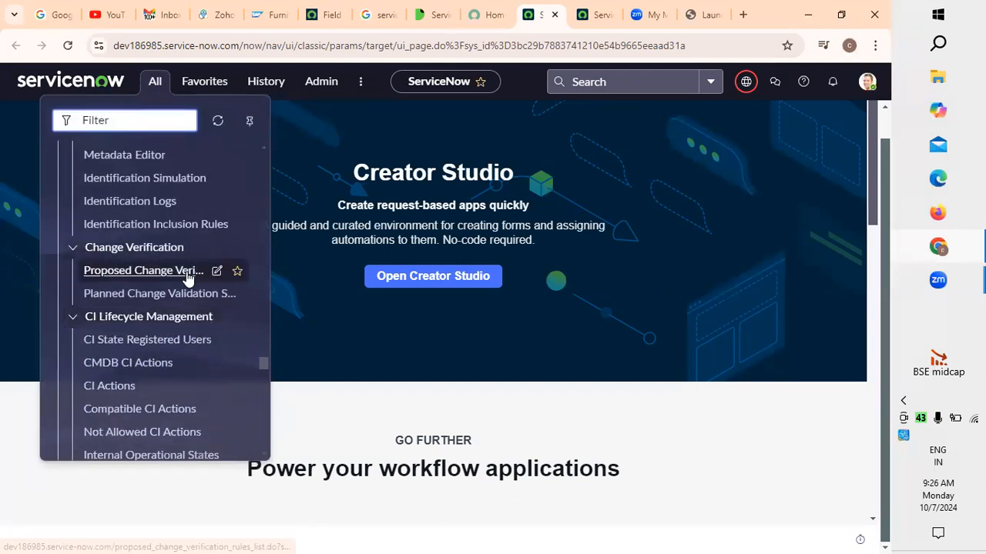
scroll(187, 278, "up", 2)
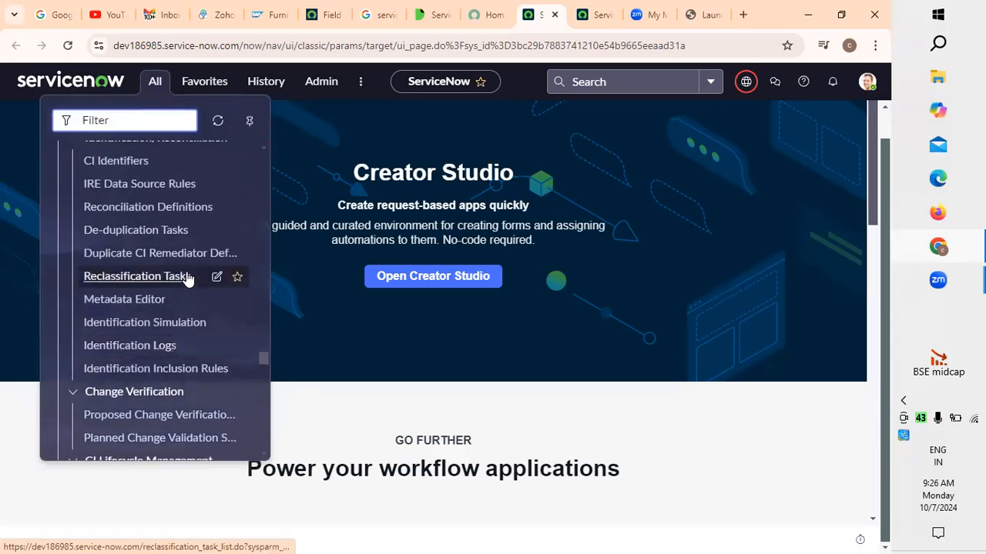
scroll(187, 277, "down", 1)
Start a new query in CMDB Query Builder and set its query type to Service Mapping Query
left_click(590, 14)
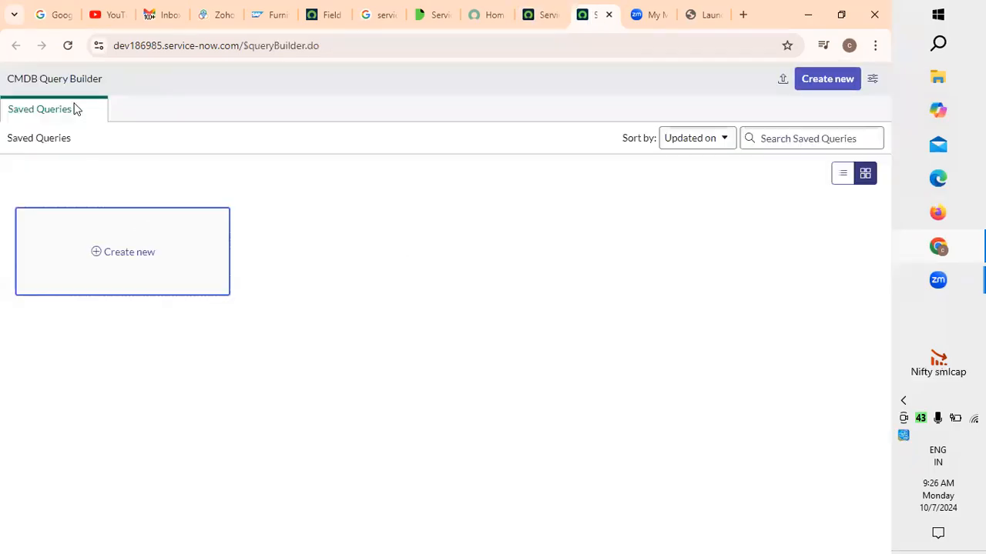
left_click(130, 257)
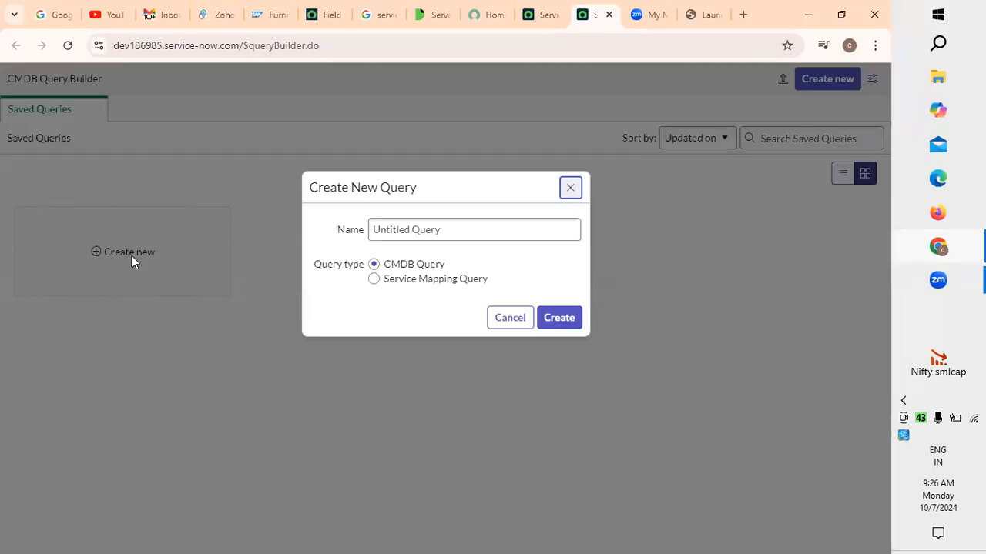
left_click(413, 284)
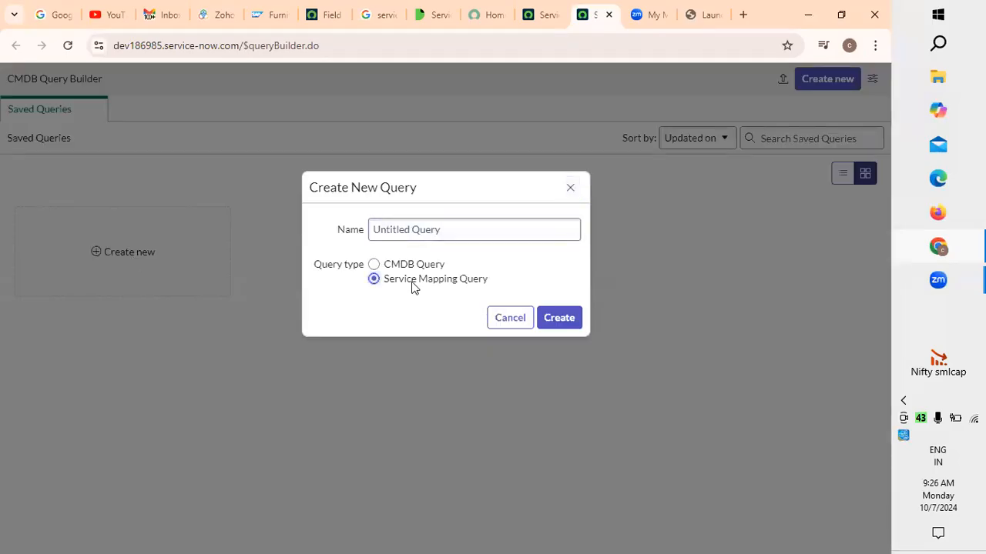
left_click(413, 268)
left_click(415, 281)
left_click(418, 266)
left_click(429, 282)
Name the new query "service request" and create it
left_click(423, 231)
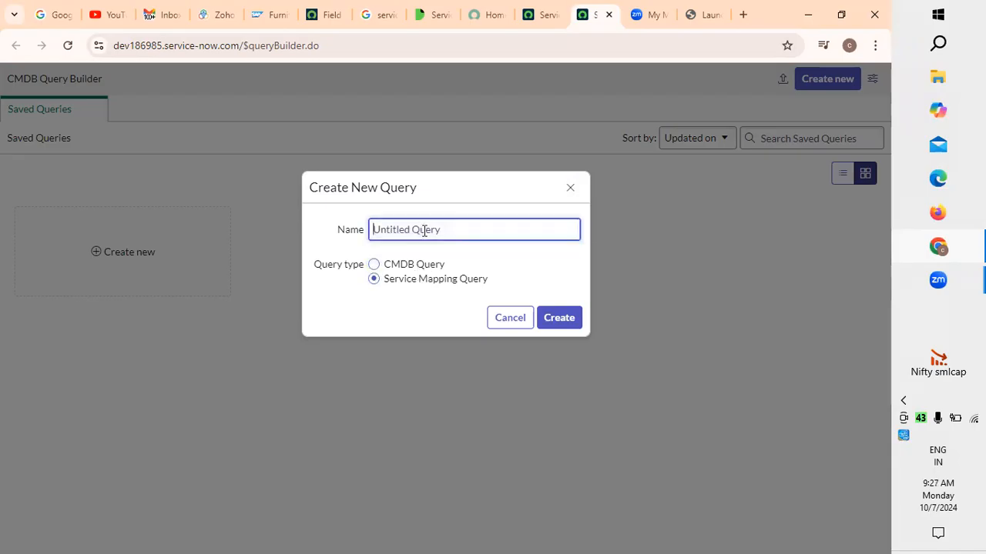
type("service")
type(" m")
key("BackSpace")
type("reques")
key("BackSpace")
key("BackSpace")
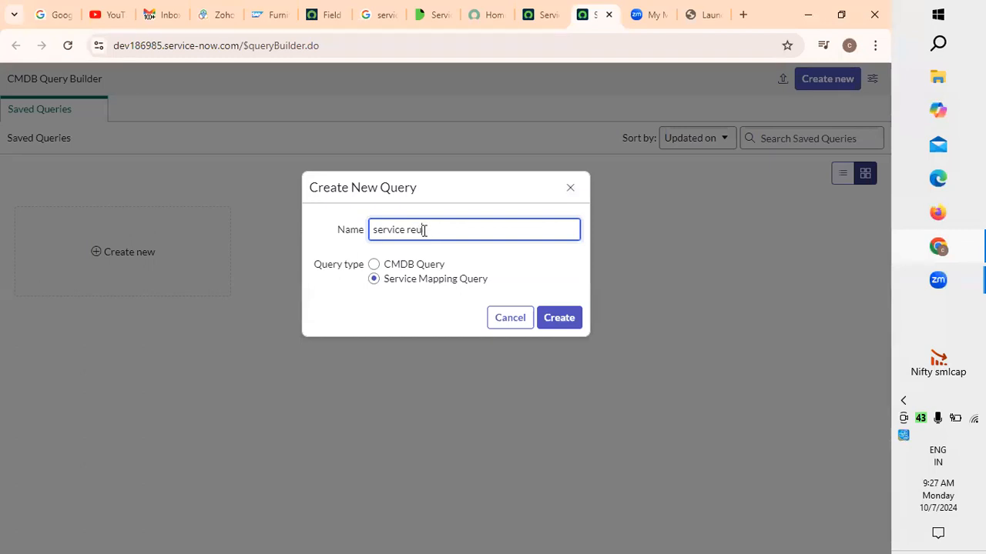
type("quest")
left_click(548, 319)
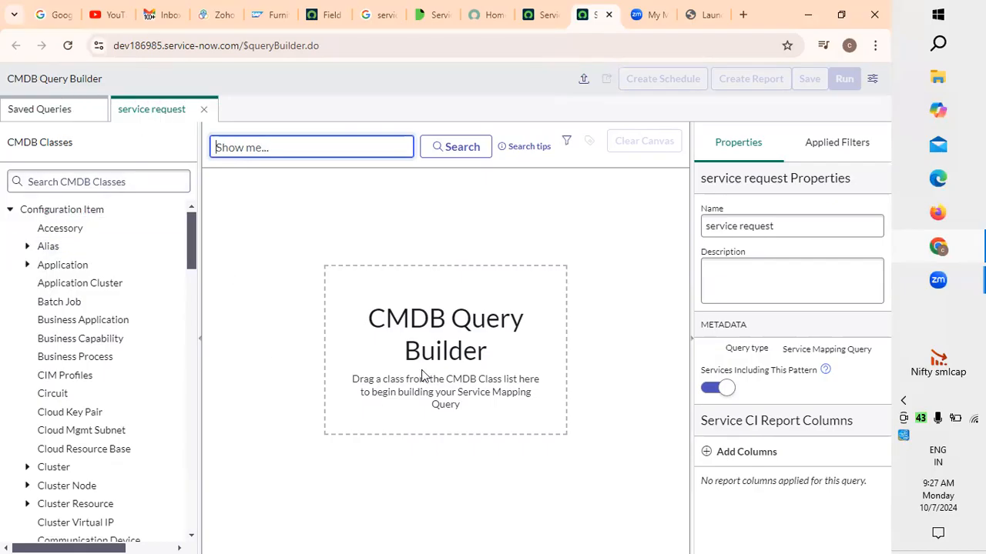
Enter the query description "raising a request based on the list of services what are to be addressed"
left_click(745, 276)
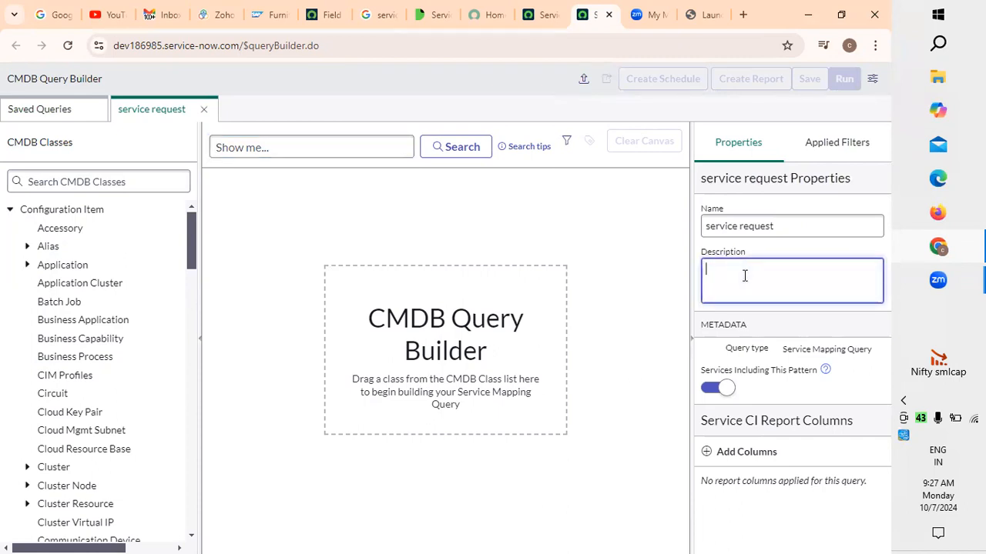
type("raising a request based oin")
key("BackSpace")
key("BackSpace")
key("BackSpace")
type("n the")
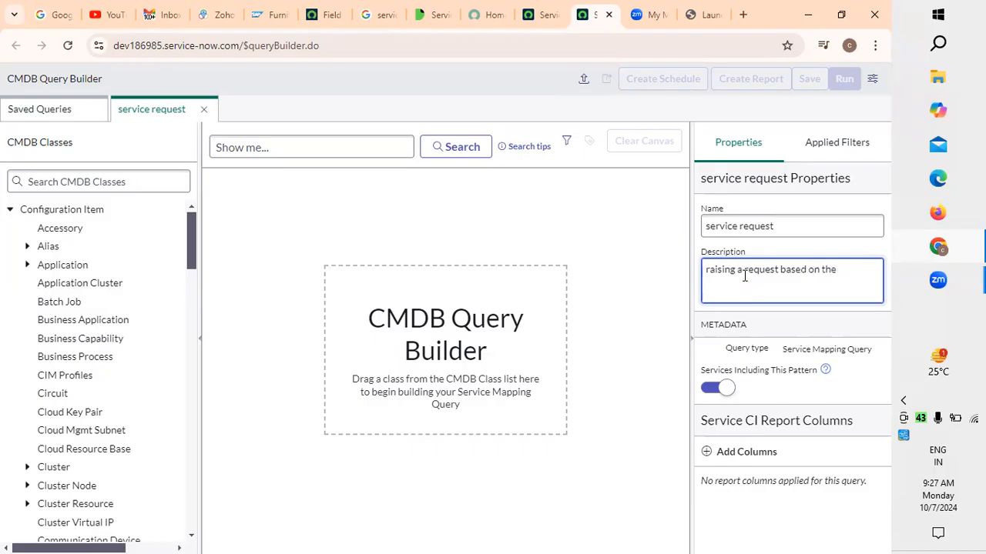
key("BackSpace")
type("e list of services what are to be ad")
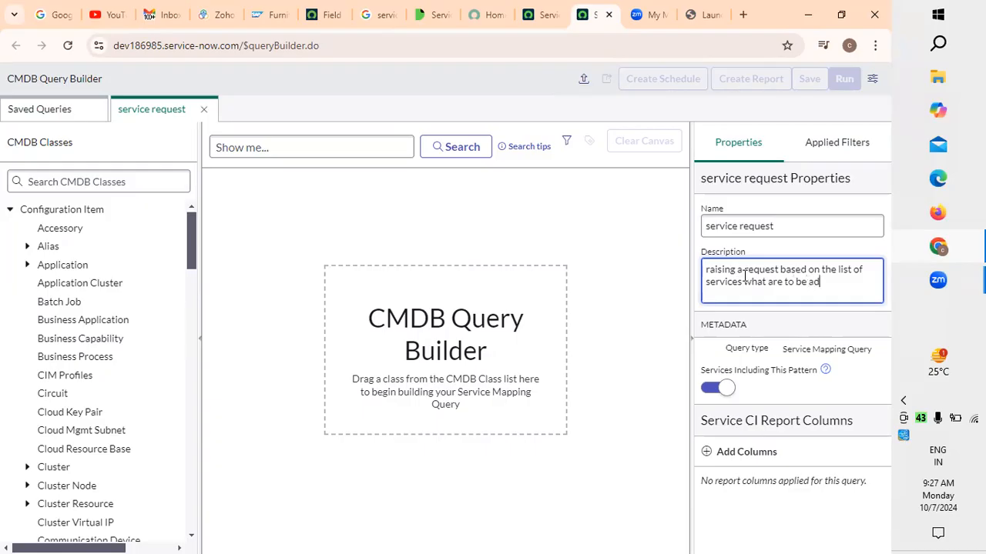
type("dressed")
key("BackSpace")
key("BackSpace")
key("BackSpace")
key("BackSpace")
key("BackSpace")
type("essed")
Add Approval group to the query's Service CI report columns
left_click(712, 456)
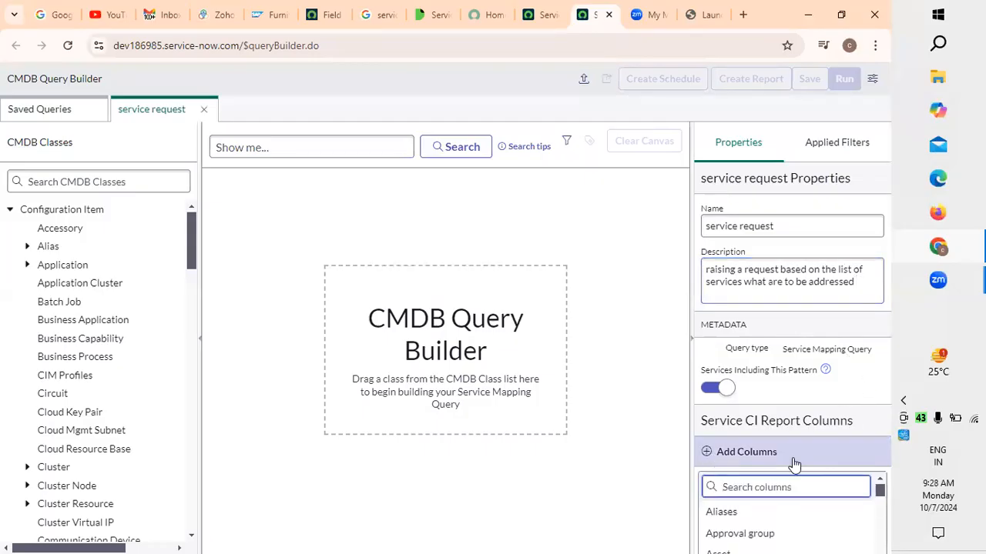
left_click(763, 539)
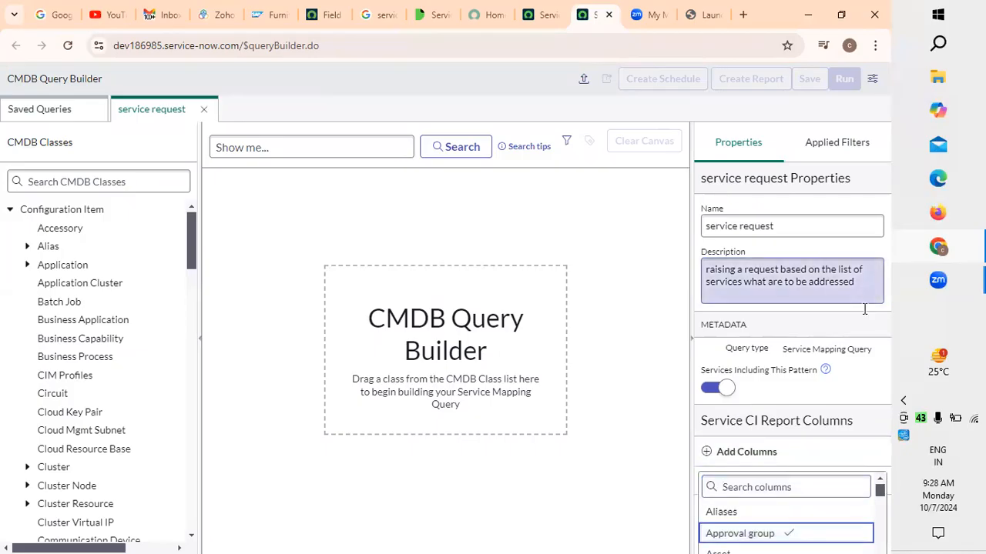
left_click(651, 189)
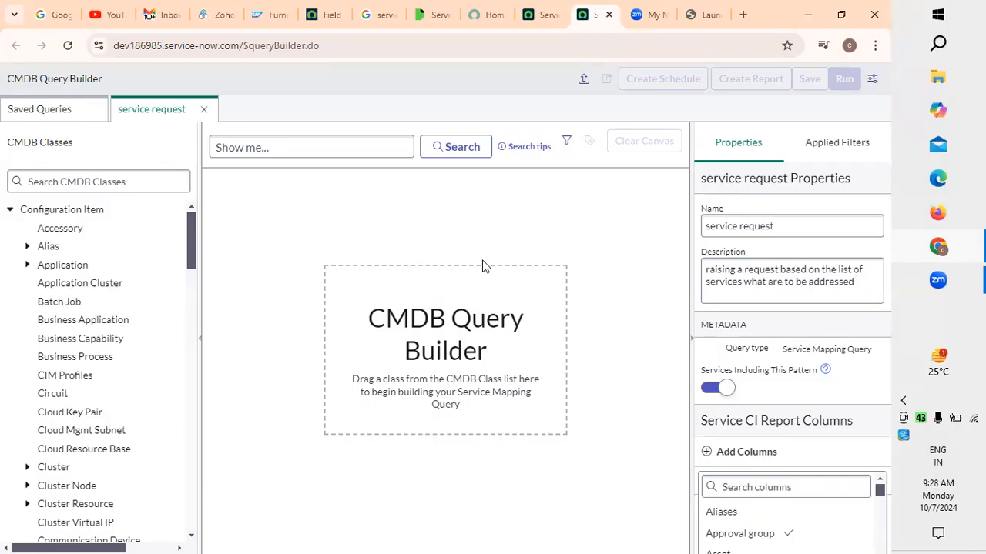
Check the filters applied to the query and return to its properties
left_click(846, 147)
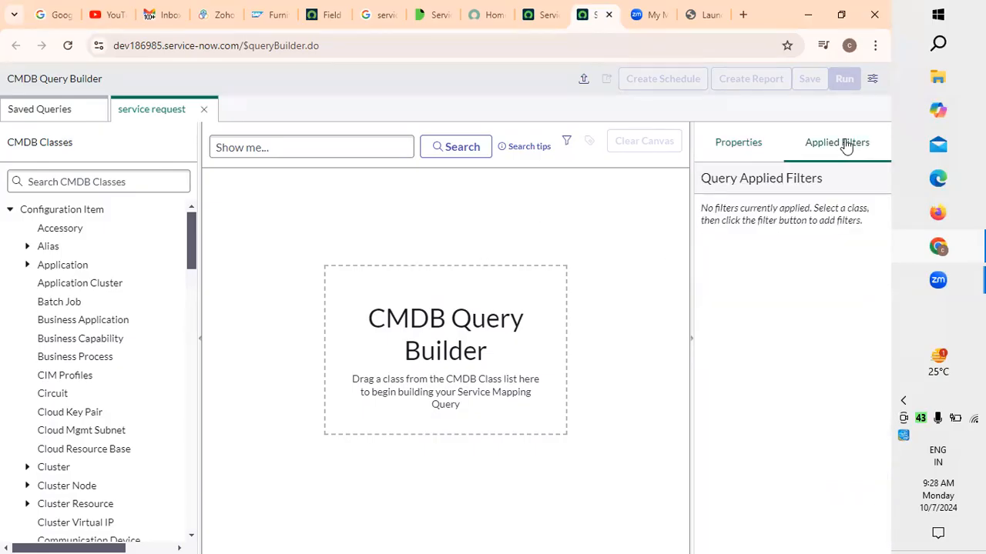
left_click(748, 150)
left_click(838, 148)
left_click(728, 150)
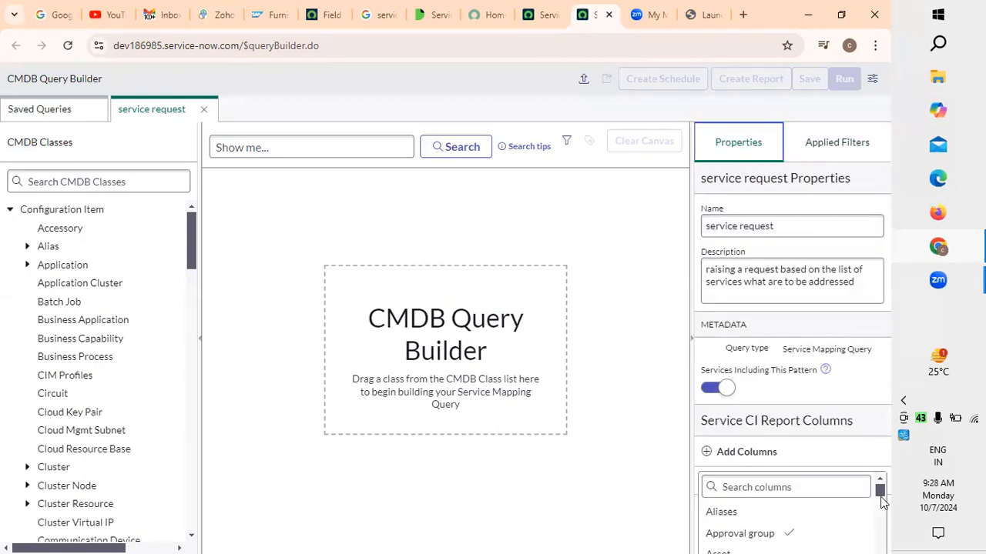
Add Assigned to to the query's Service CI report columns
left_click_drag(881, 494, 879, 496)
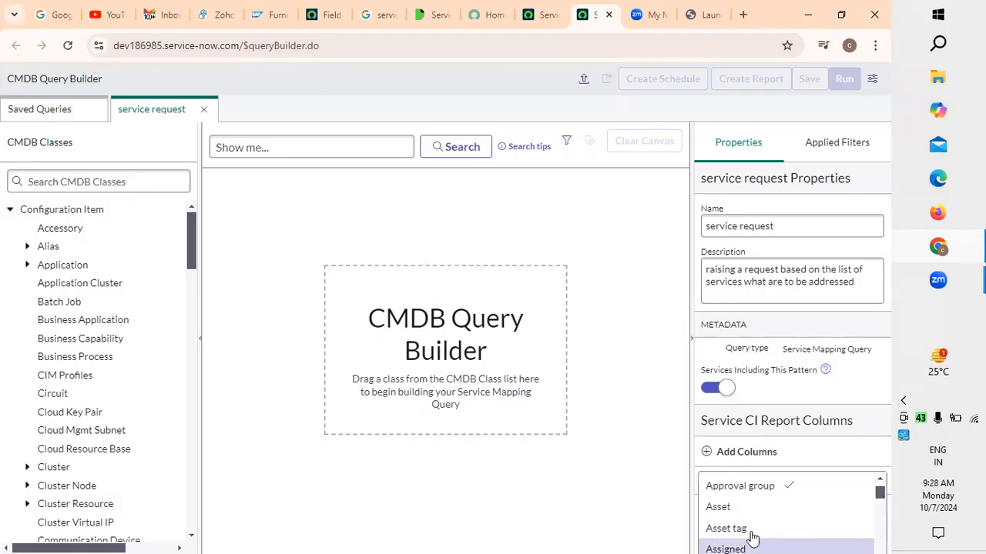
scroll(761, 517, "down", 2)
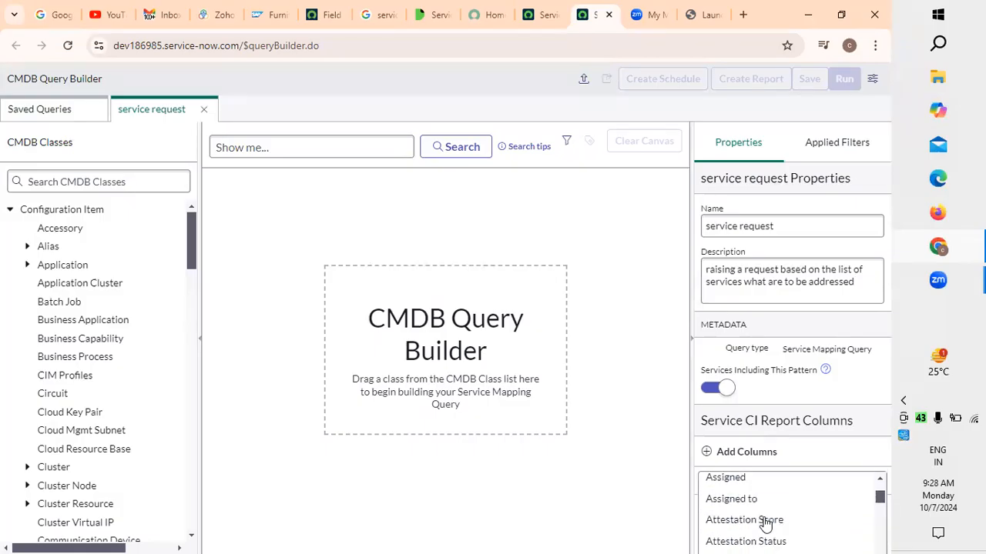
left_click(749, 504)
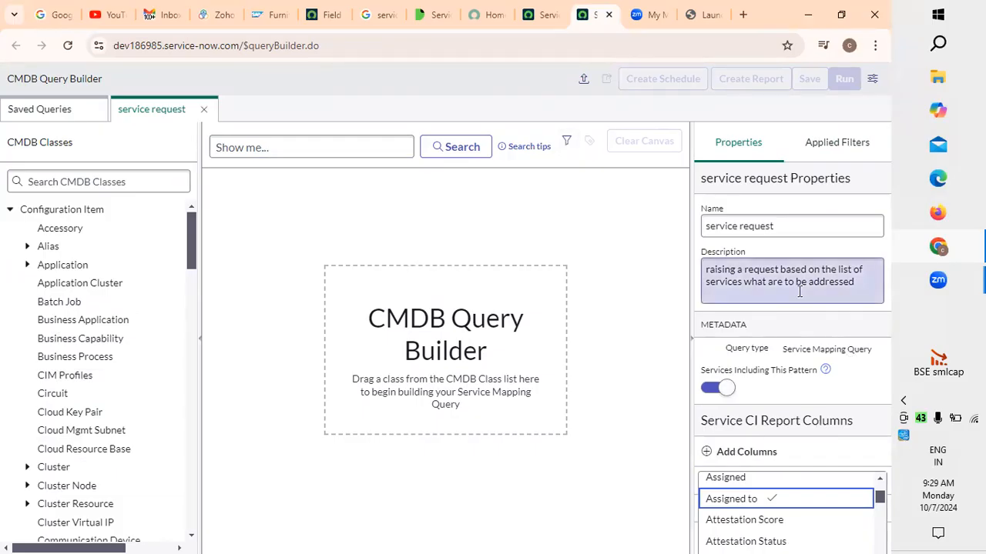
left_click(747, 154)
left_click(749, 156)
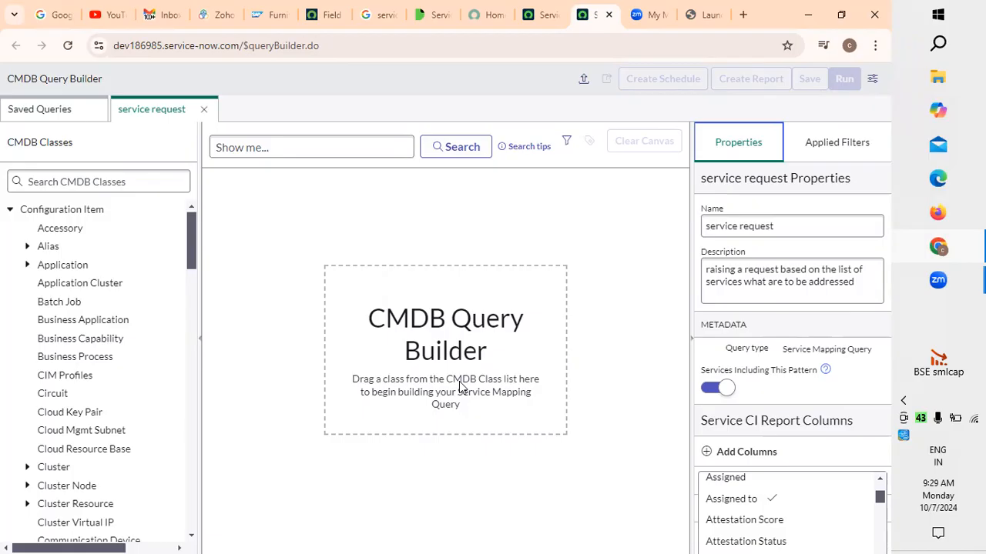
left_click(260, 144)
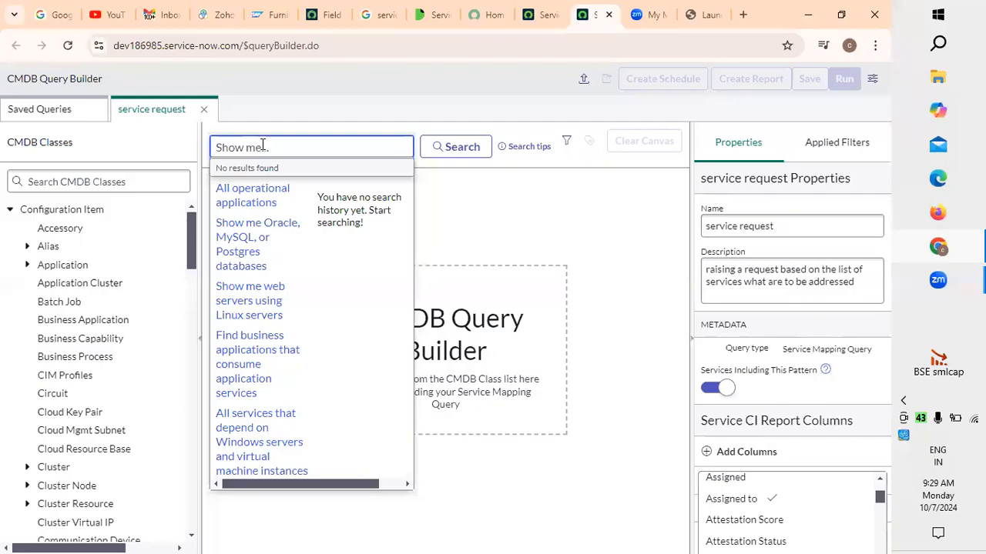
left_click(251, 271)
left_click(468, 154)
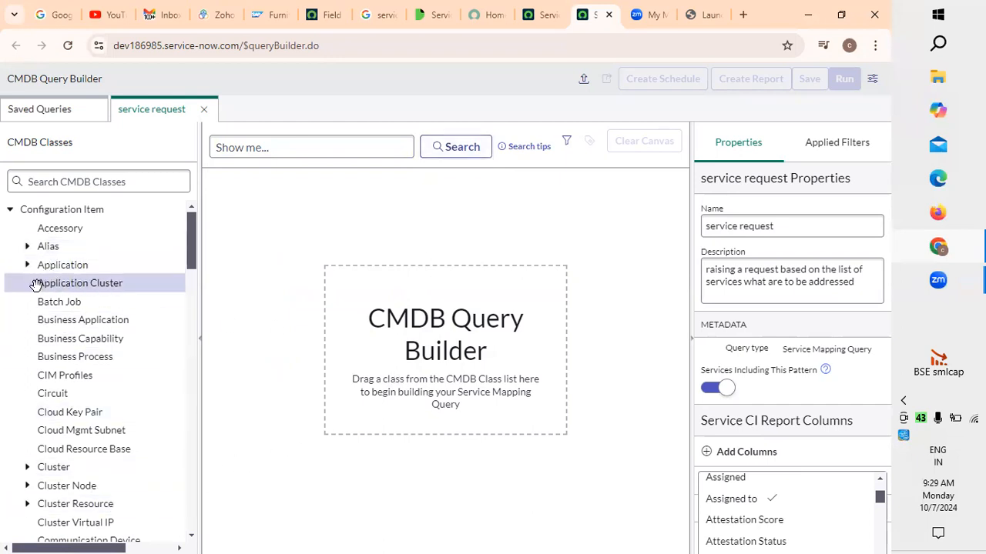
Place the Application Cluster class on the canvas as the starting node and shift it slightly to the left
left_click(83, 283)
left_click_drag(83, 283, 292, 270)
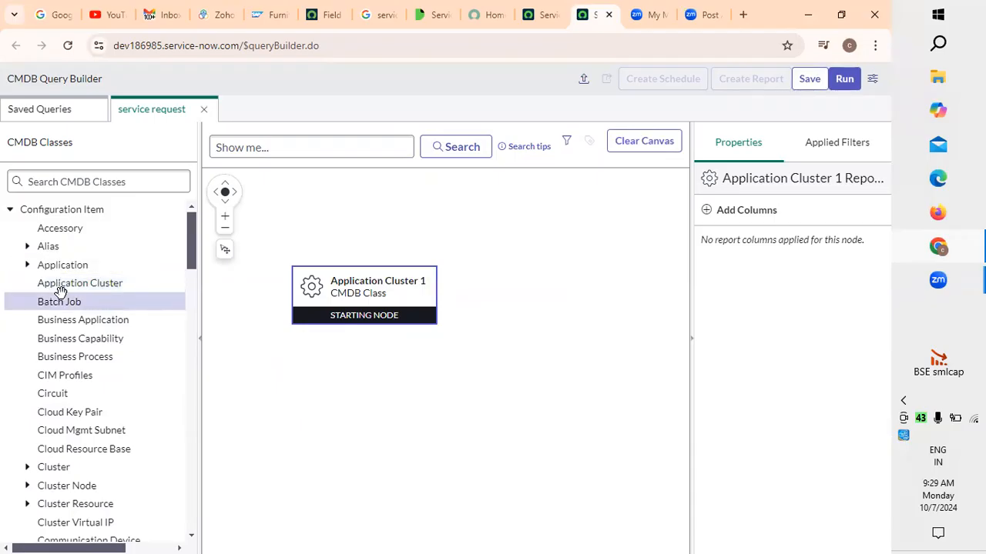
left_click(381, 295)
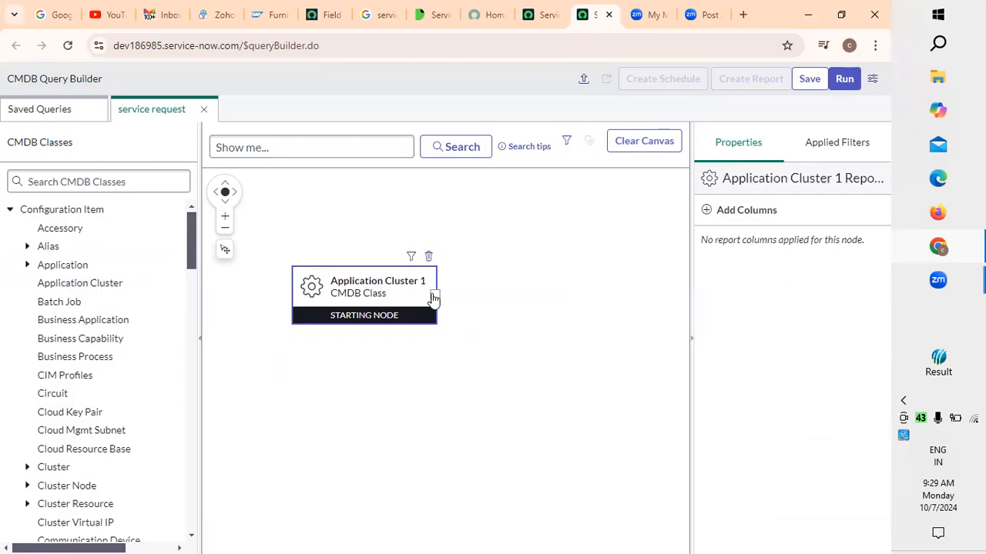
left_click(385, 279)
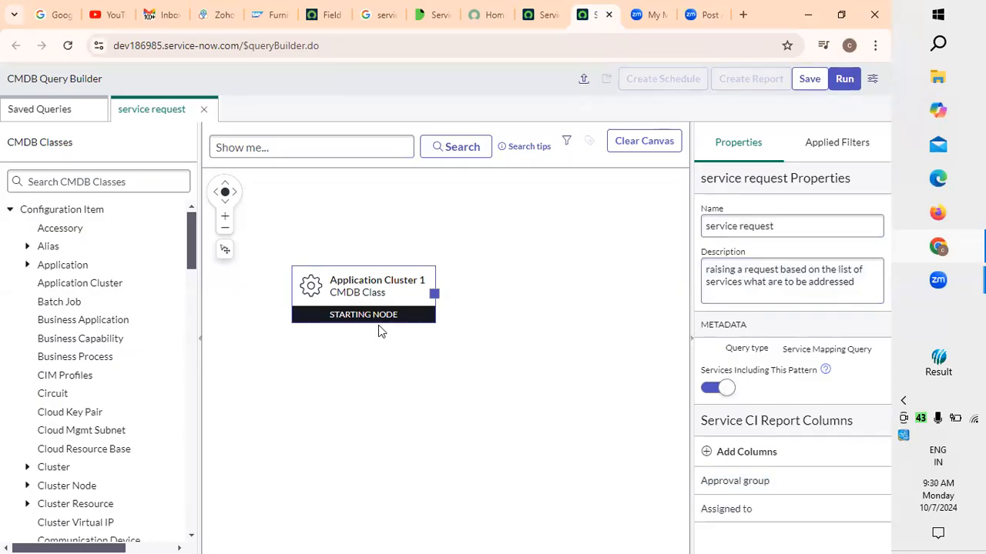
left_click_drag(434, 297, 384, 307)
Add Assigned to and Business Unit to the Application Cluster node's report columns
left_click(329, 324)
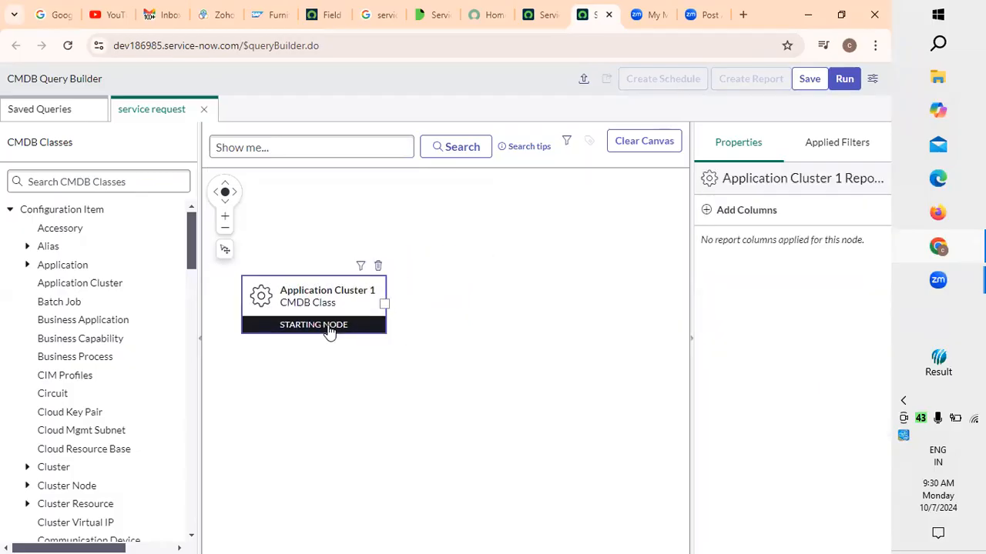
left_click(778, 214)
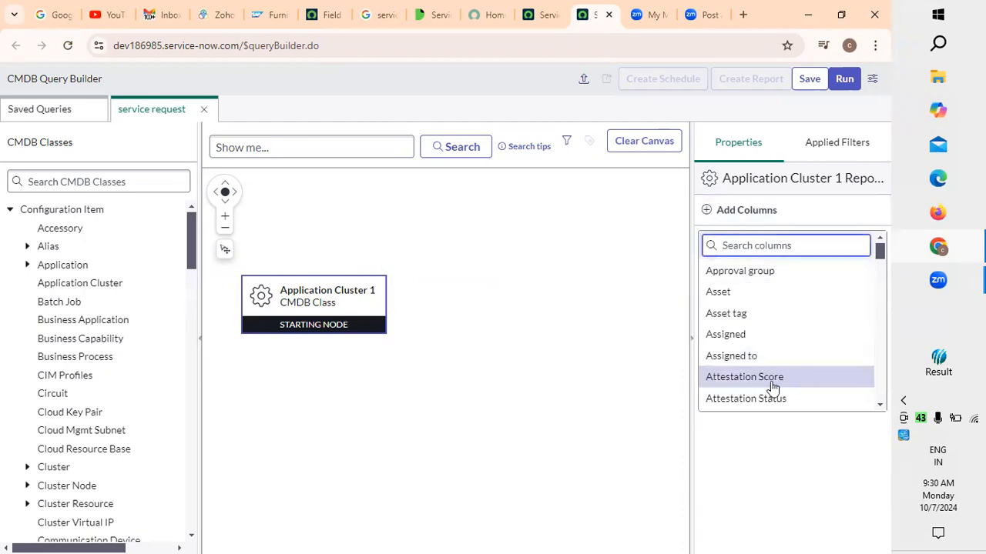
left_click(756, 357)
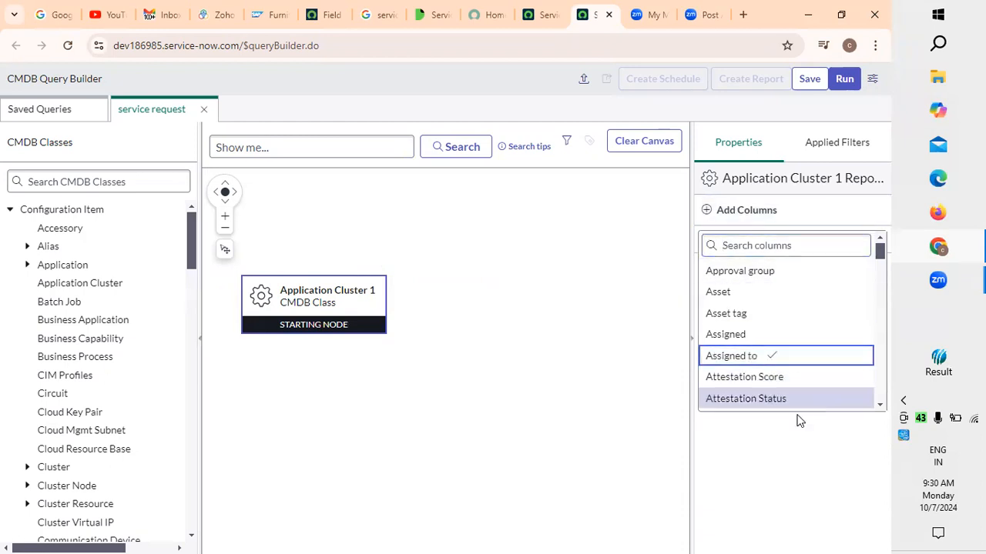
scroll(785, 396, "down", 2)
left_click(772, 363)
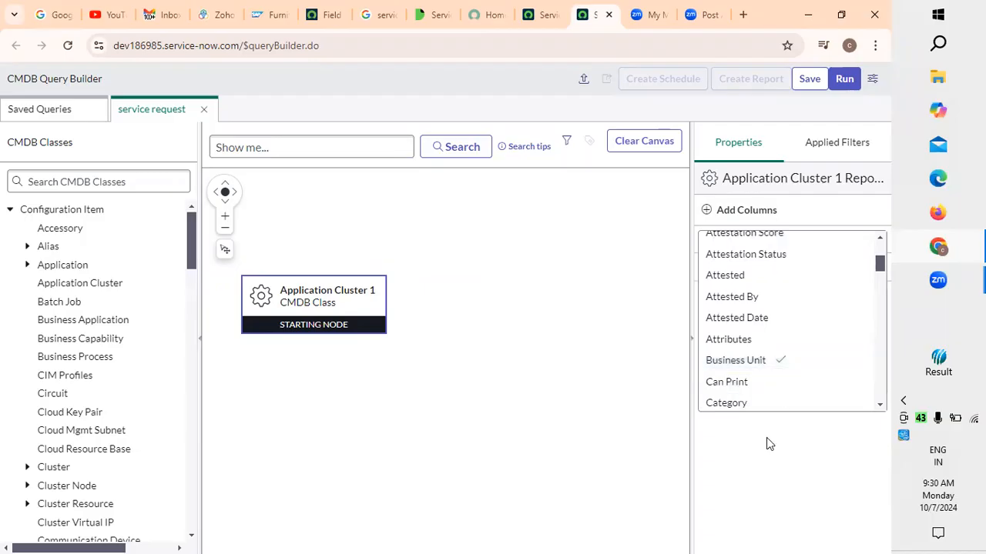
left_click(354, 294)
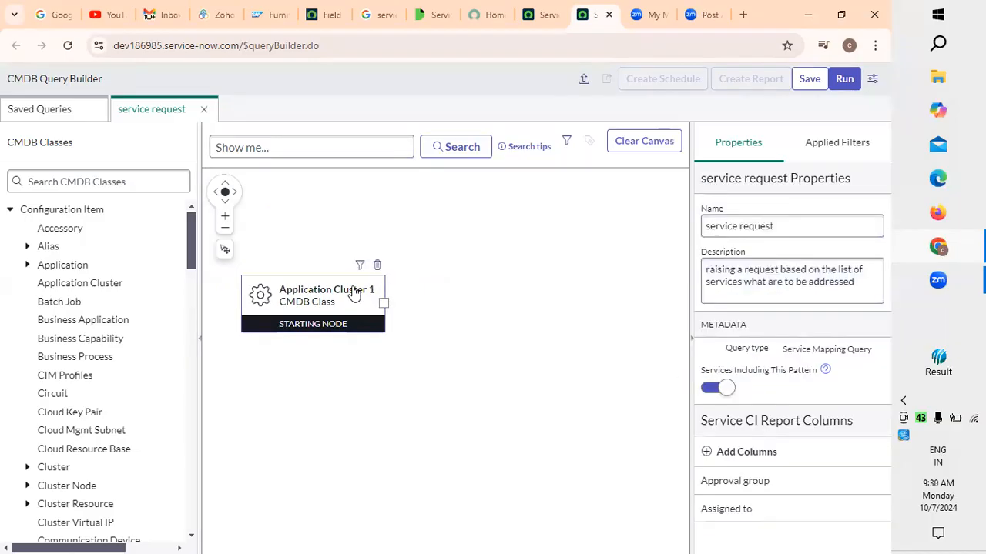
Move the Application Cluster node higher on the canvas and add a Batch Job class to the right of it
left_click_drag(384, 303, 415, 291)
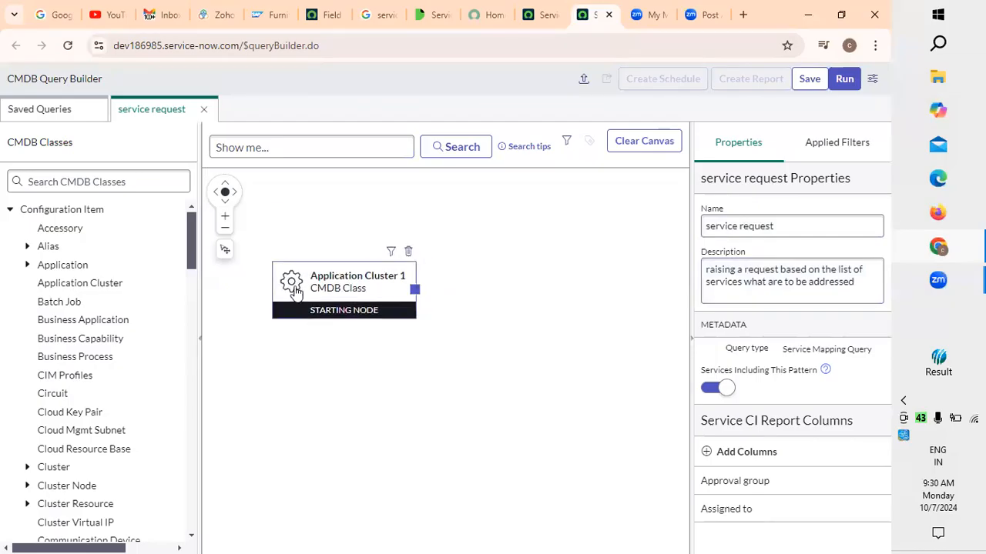
left_click_drag(385, 288, 370, 236)
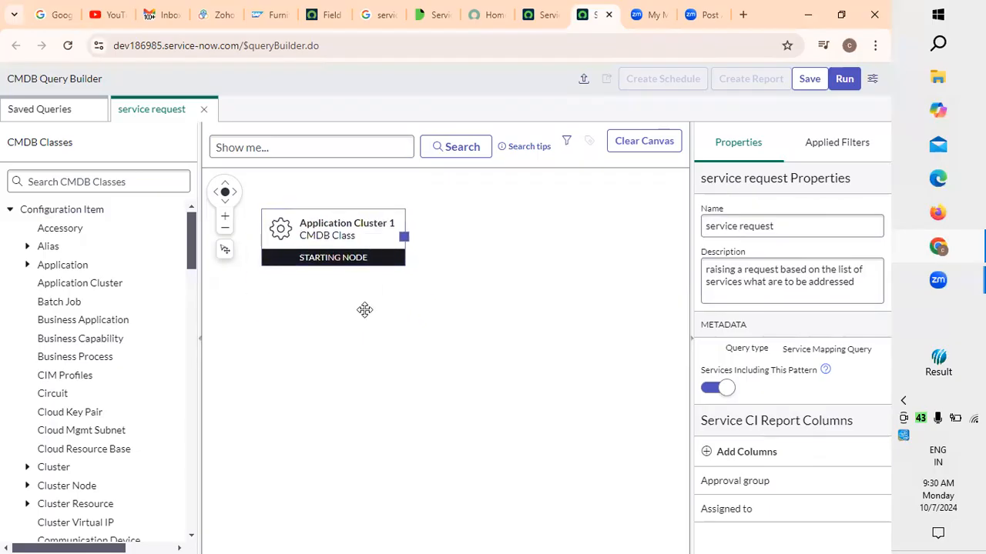
left_click(354, 244)
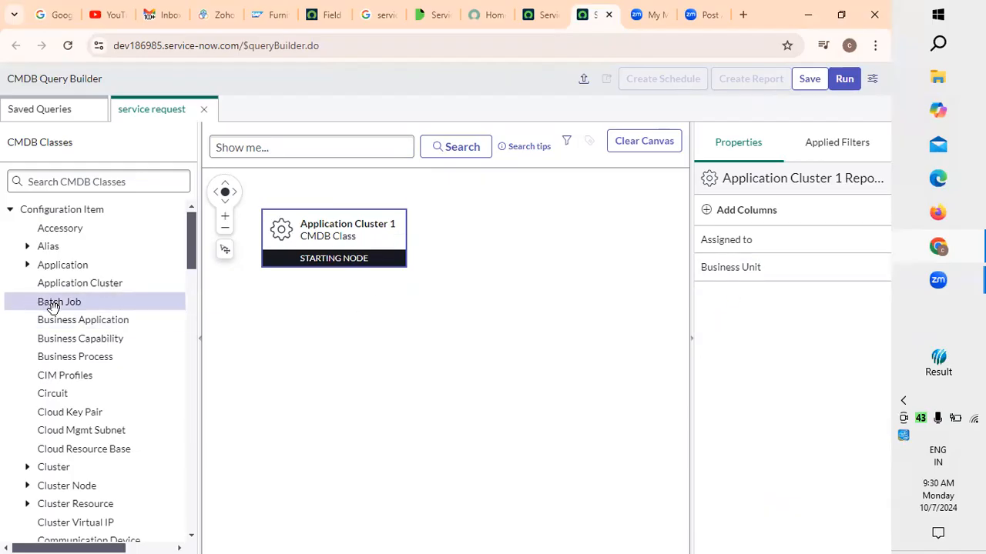
left_click_drag(53, 306, 483, 242)
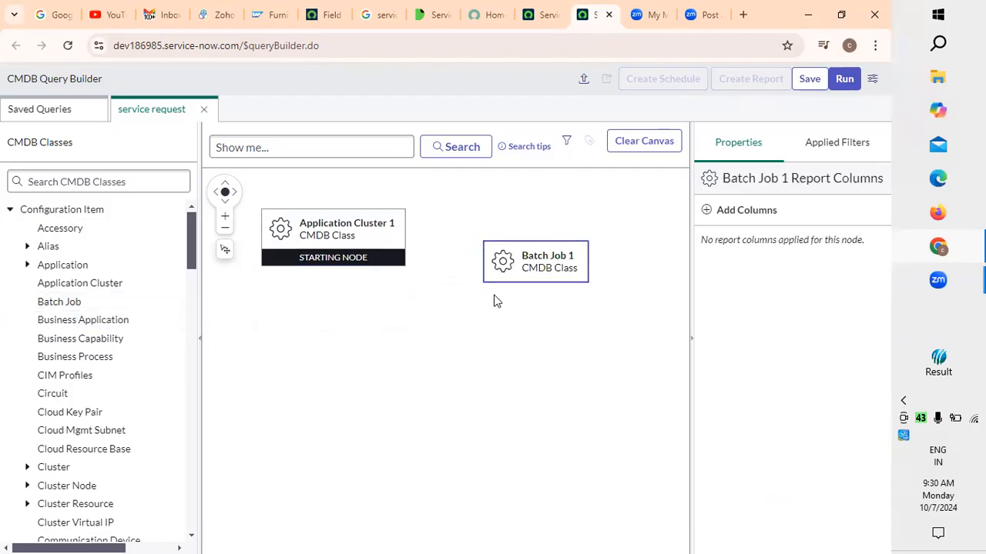
left_click(502, 261)
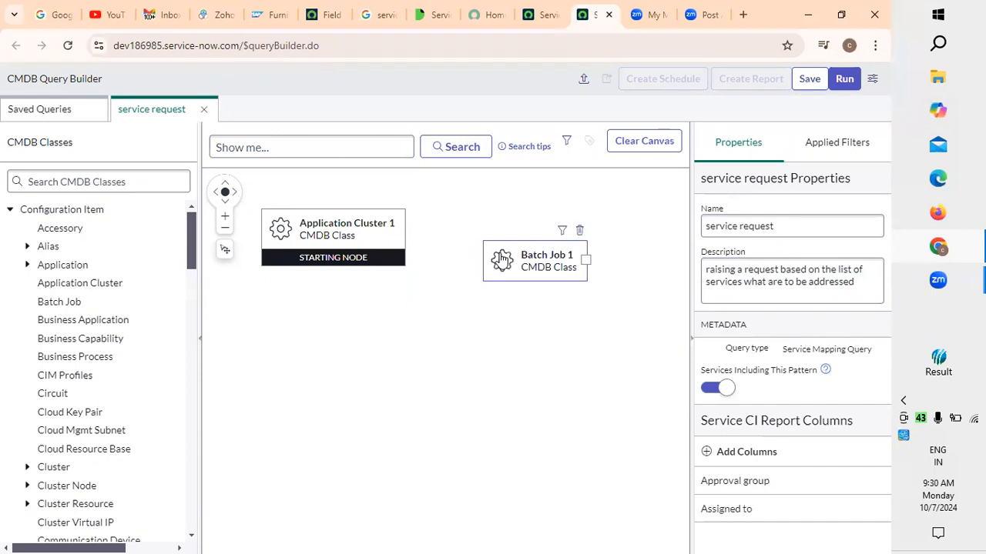
Add Business need to the query's Service CI report columns
left_click(768, 458)
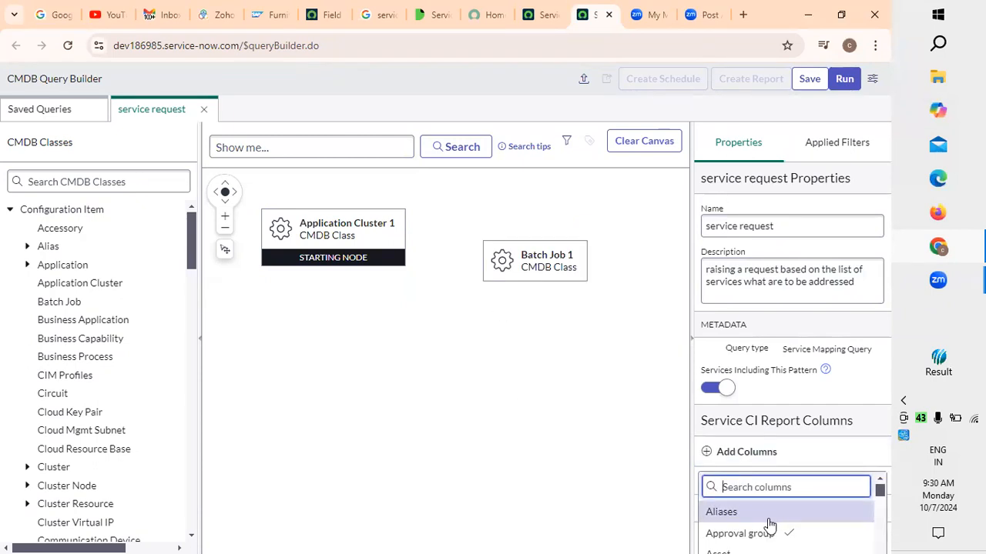
scroll(768, 524, "down", 1)
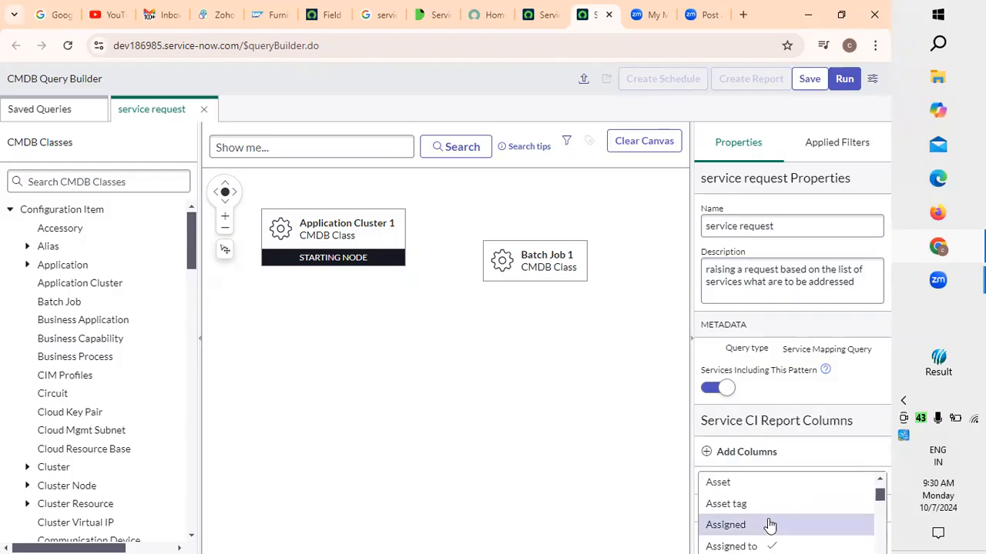
scroll(768, 525, "down", 1)
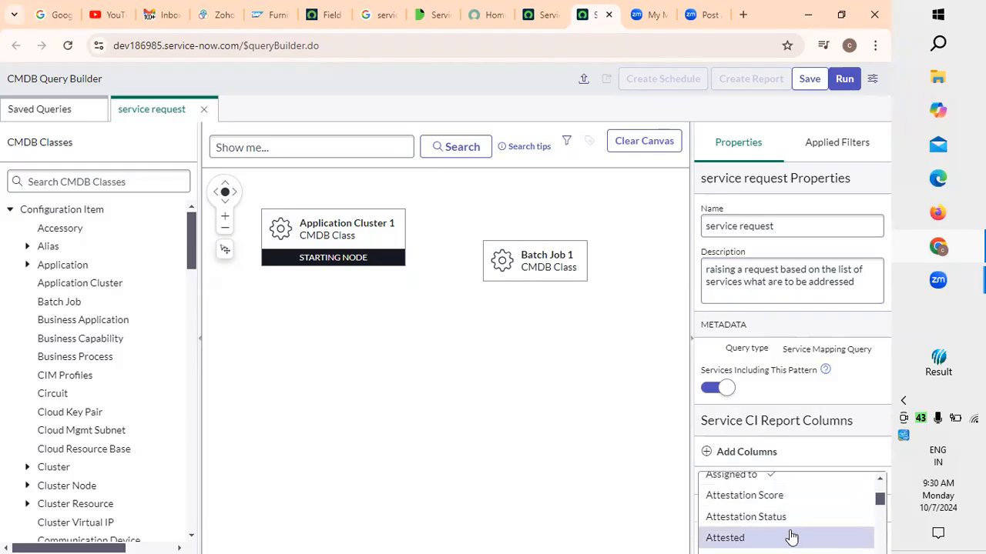
scroll(785, 535, "down", 2)
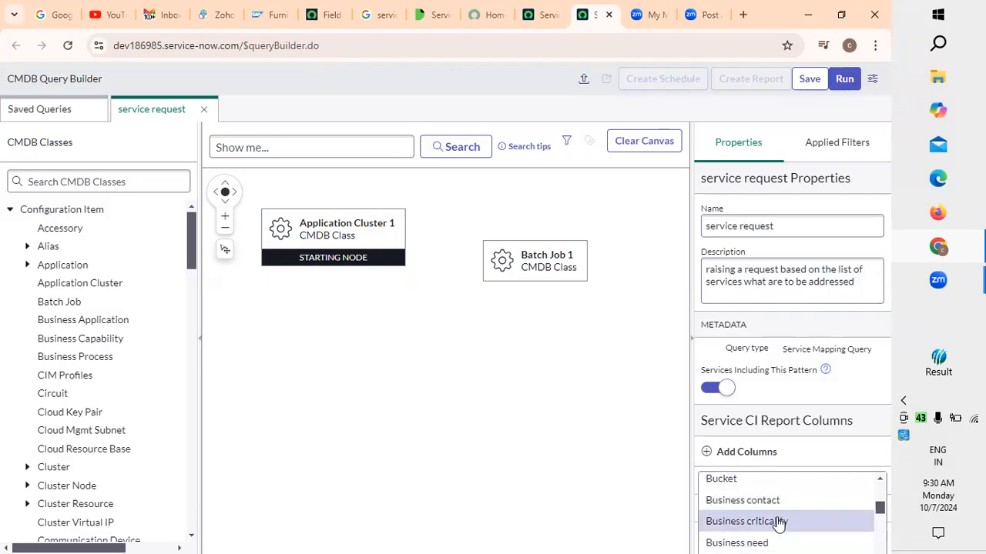
left_click(766, 542)
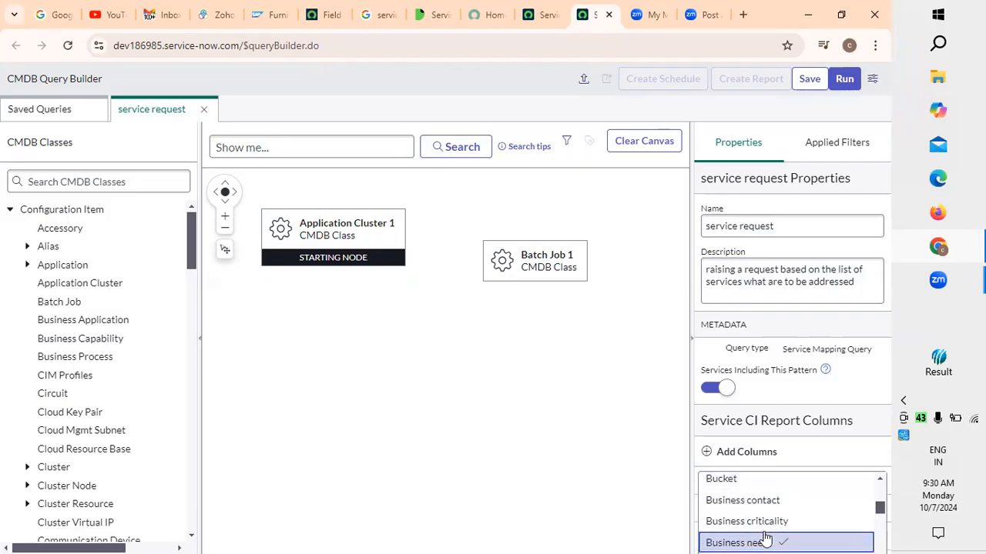
left_click_drag(878, 507, 880, 515)
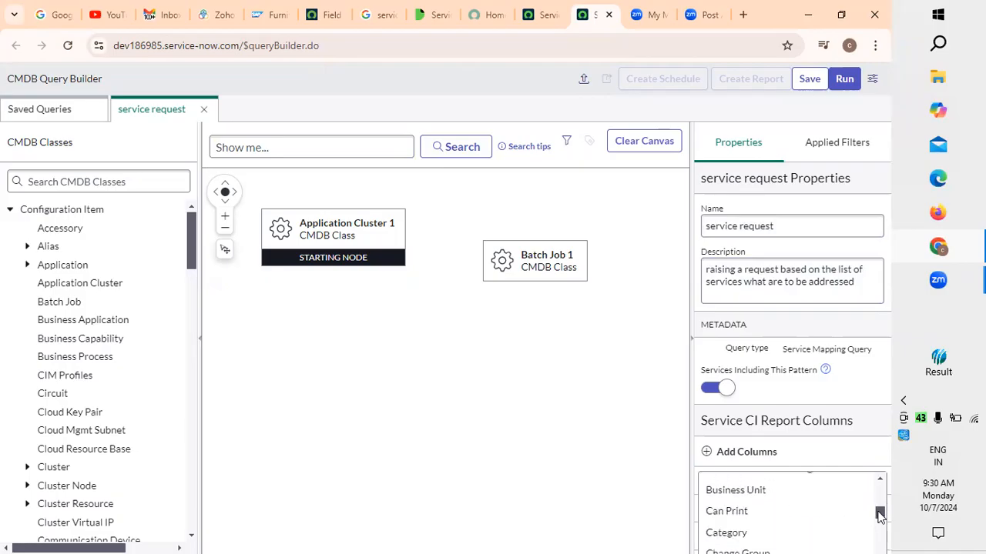
scroll(775, 537, "up", 3)
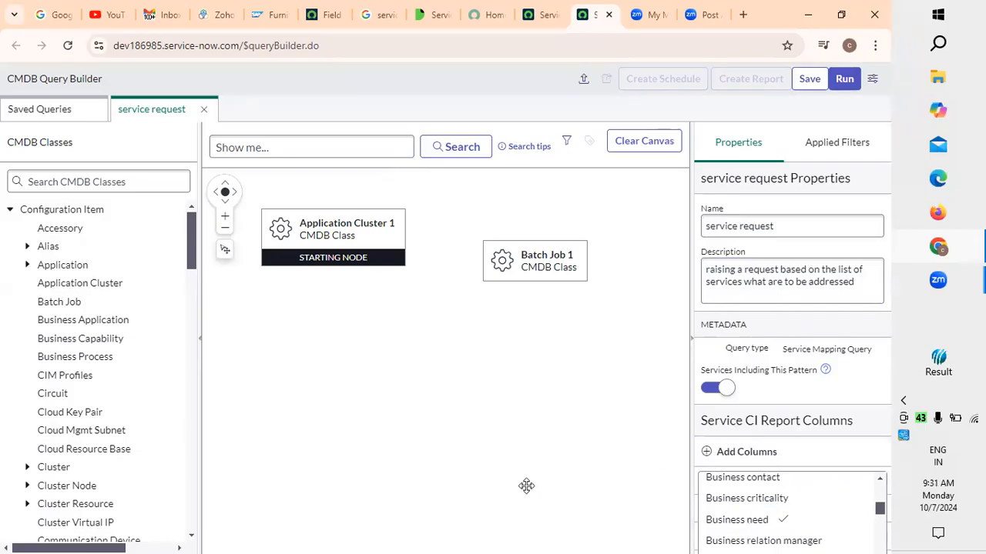
Move the Batch Job node directly beside the Application Cluster node, level with its upper edge
left_click_drag(529, 271, 461, 245)
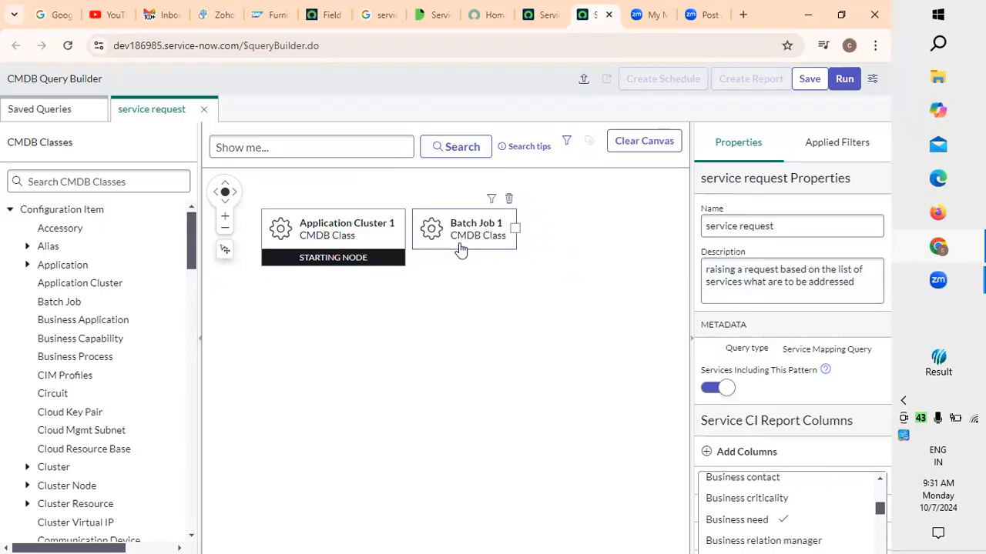